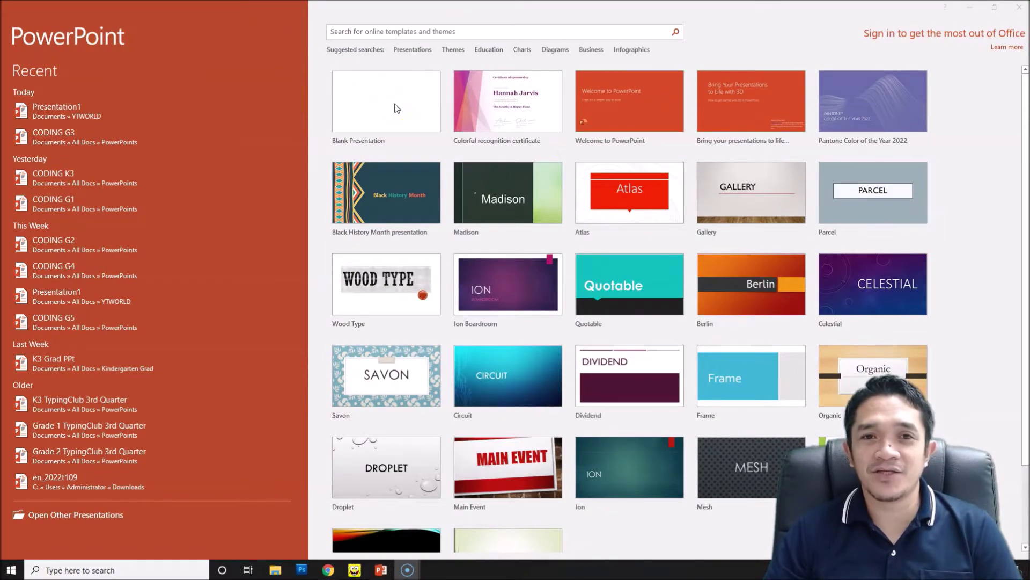
Create a blank presentation, add a Blank-layout slide and delete the original title slide
click(395, 108)
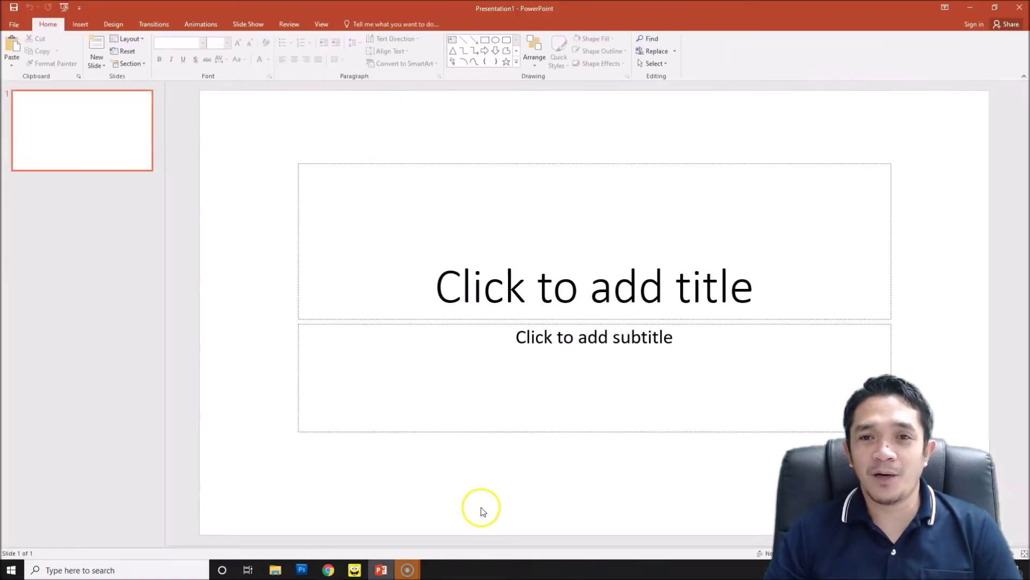
click(99, 63)
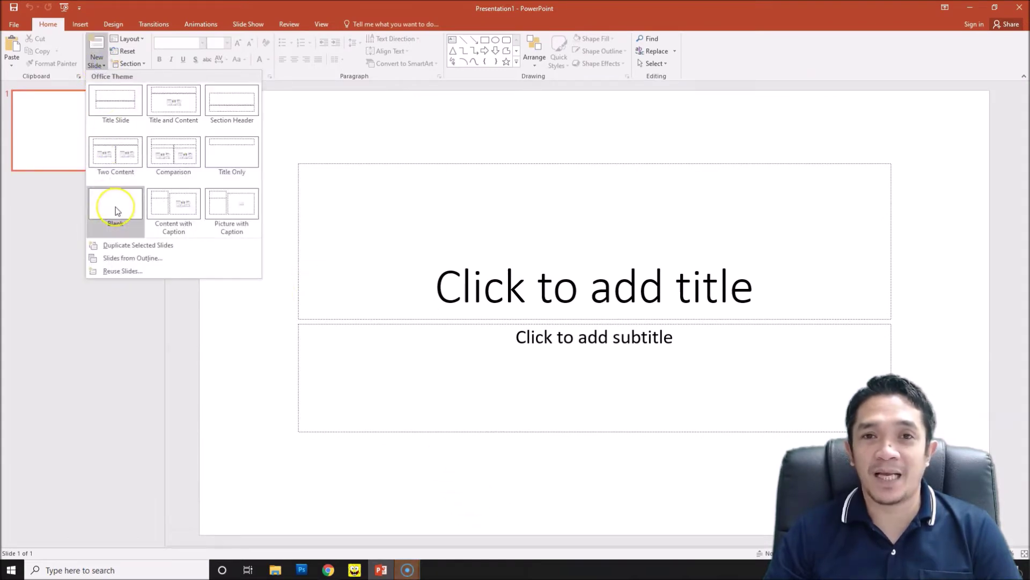
click(115, 210)
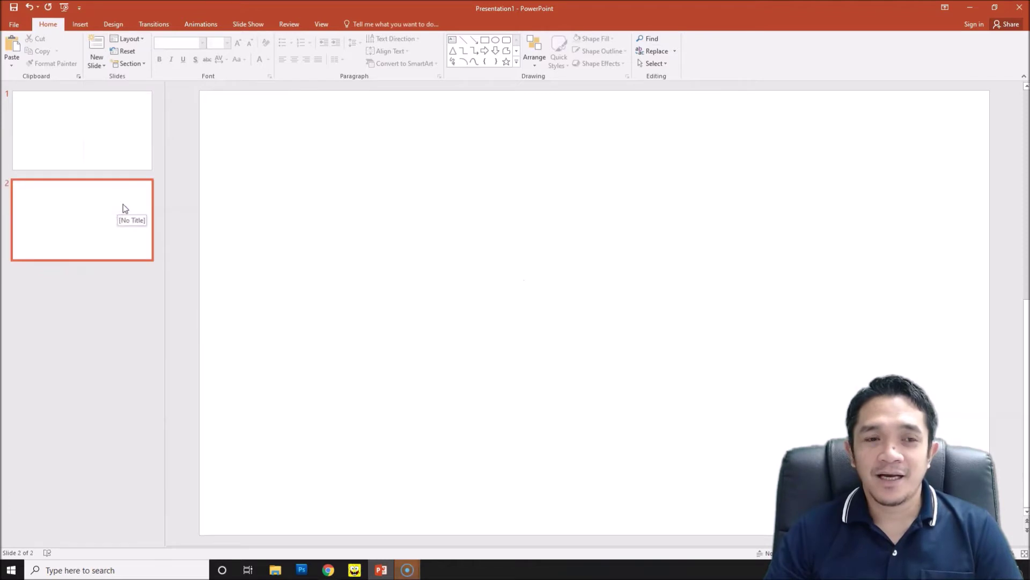
click(125, 146)
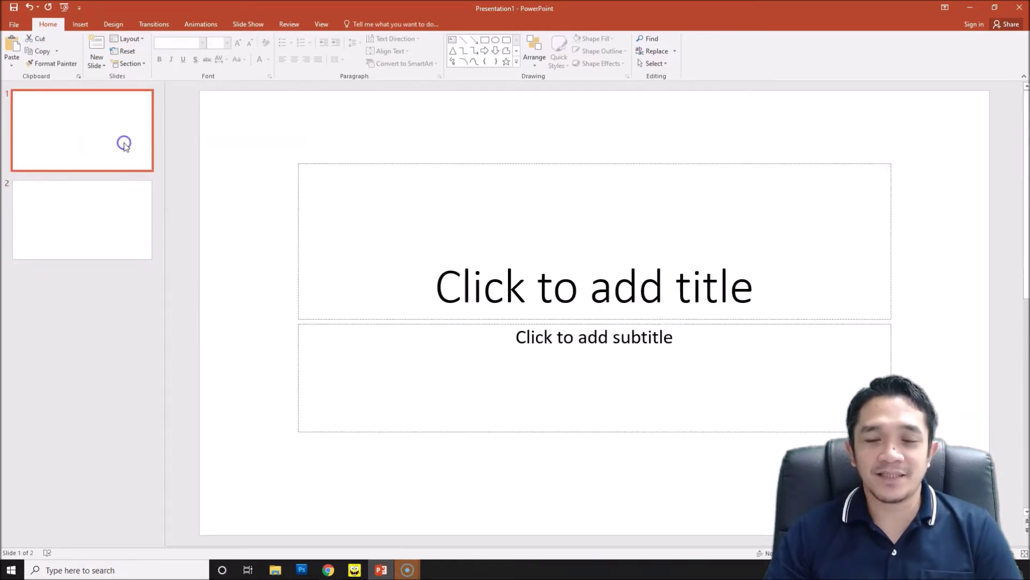
key(Delete)
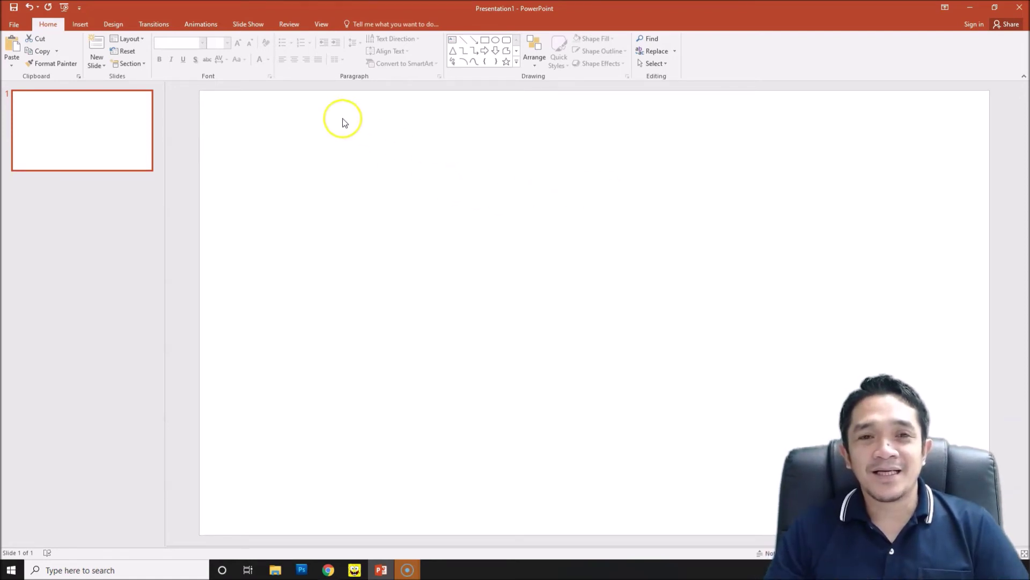
Insert the Superman shirt photo from the Desktop and move it toward the left
click(81, 25)
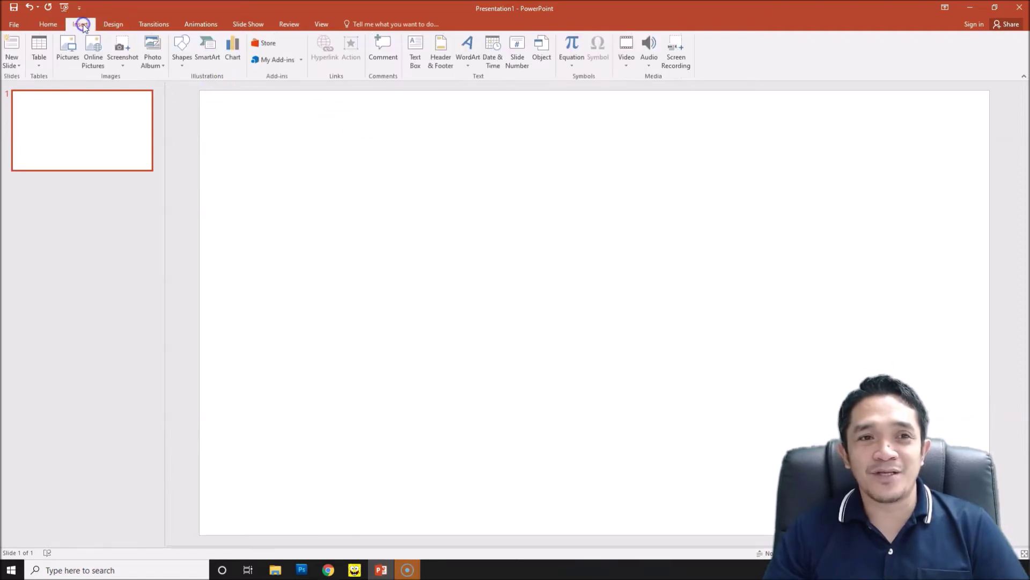
click(68, 49)
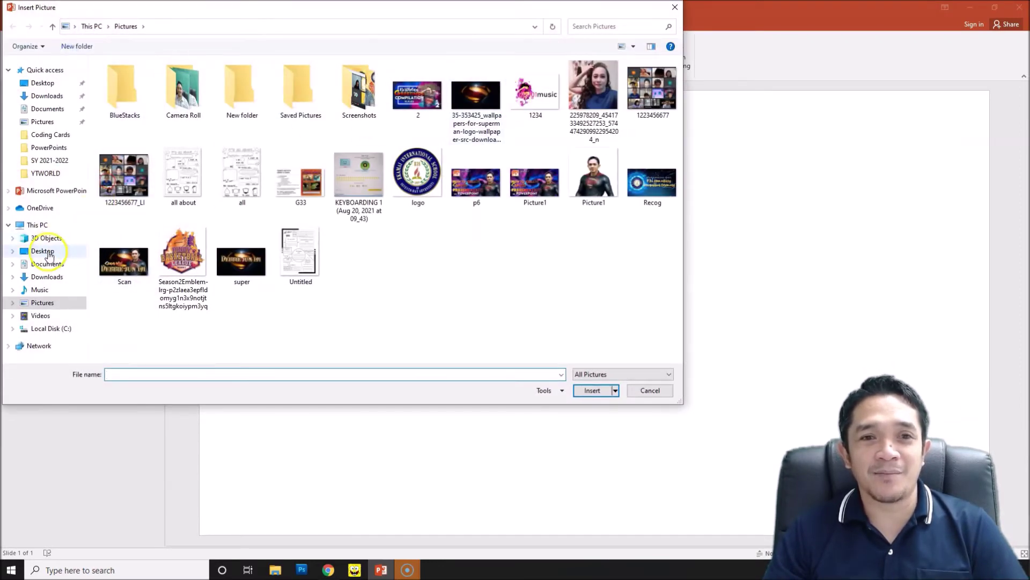
click(43, 251)
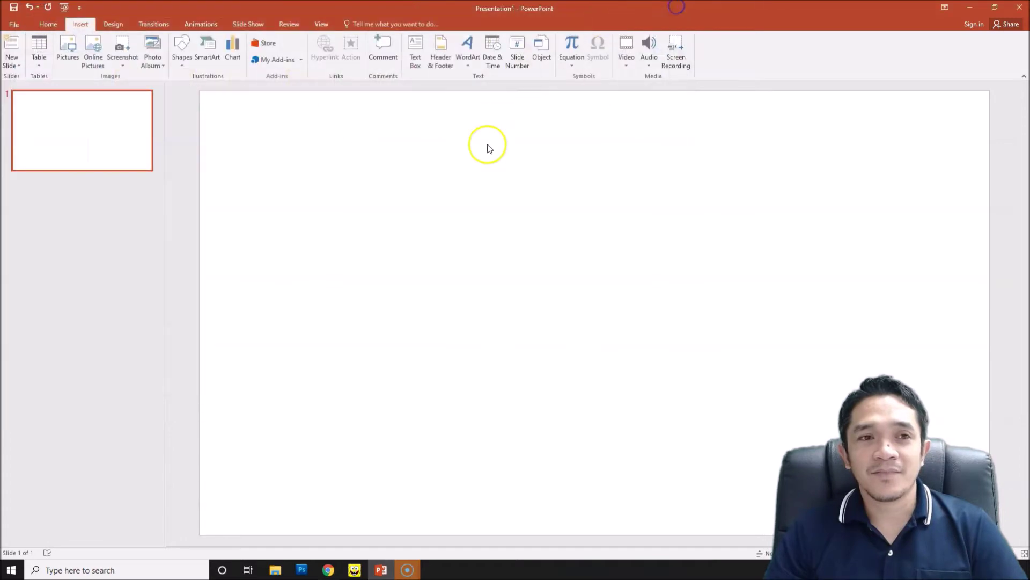
click(674, 7)
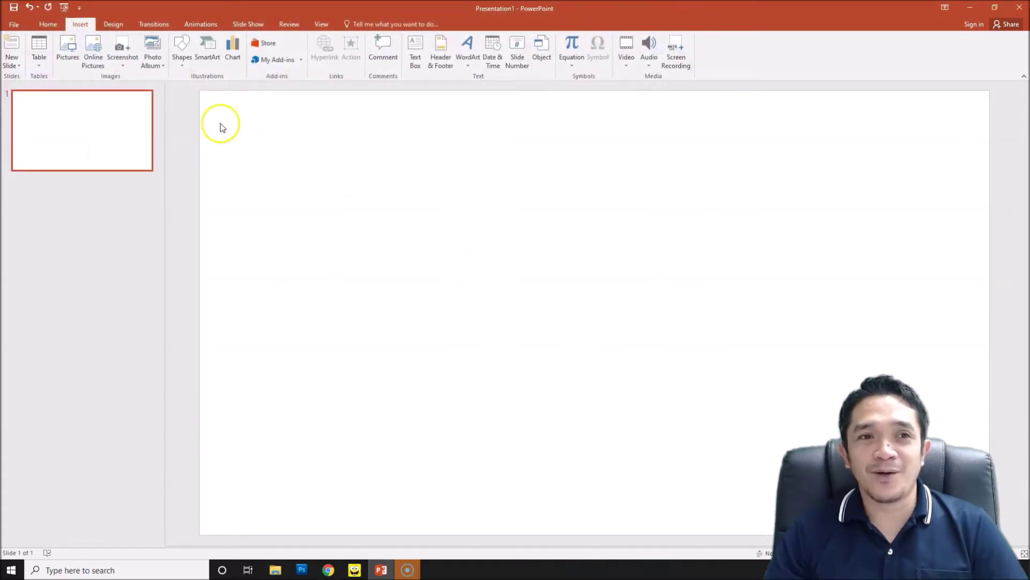
click(67, 59)
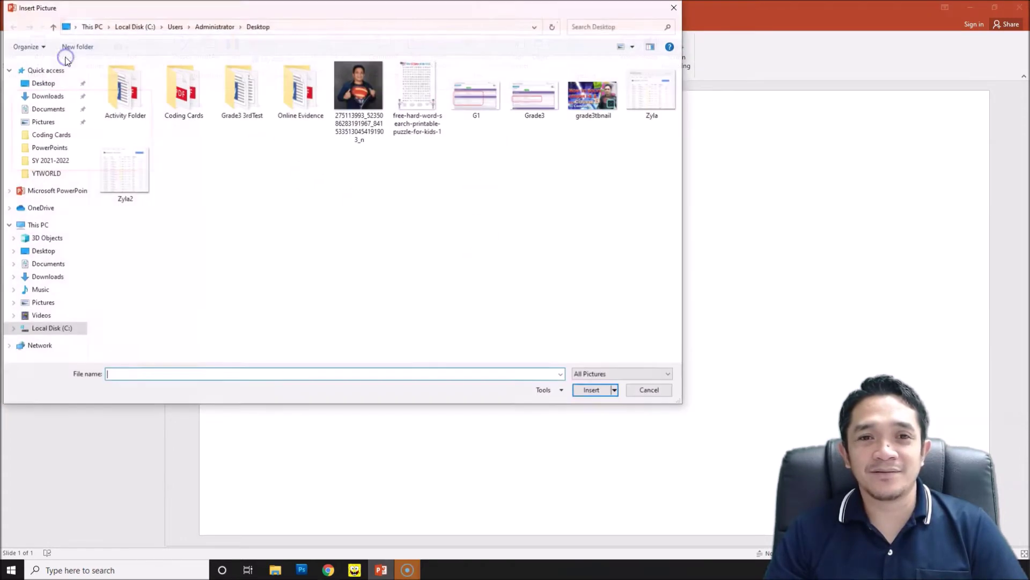
click(359, 88)
click(590, 389)
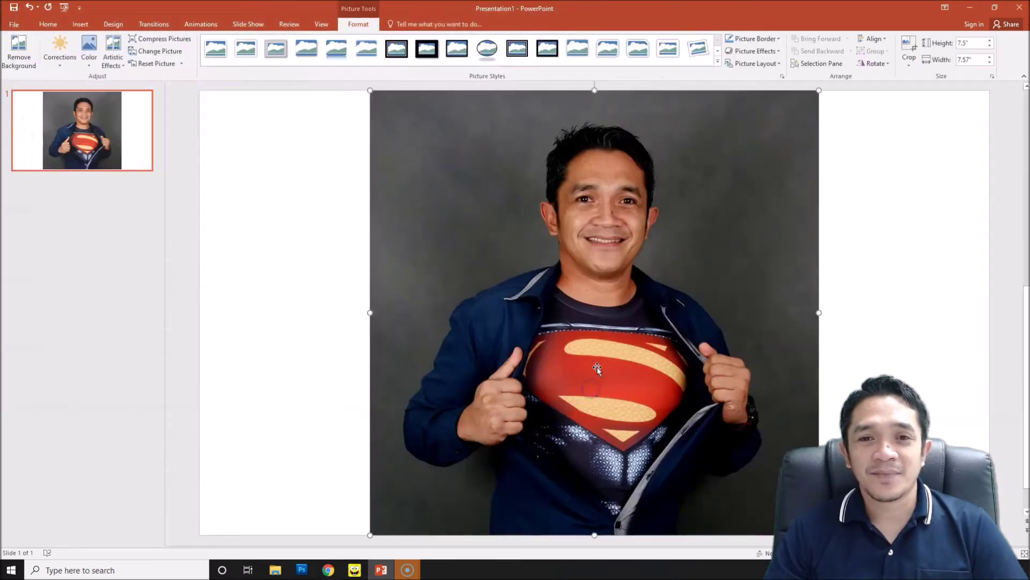
drag(605, 352, 491, 349)
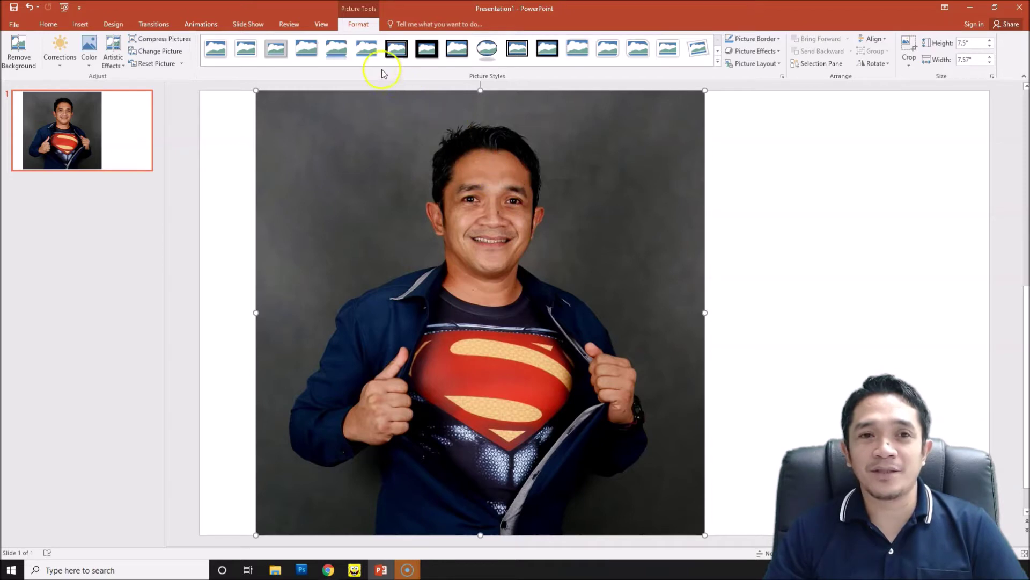
Remove the photo's grey background, keeping the area out to its corners, then reposition it
click(22, 62)
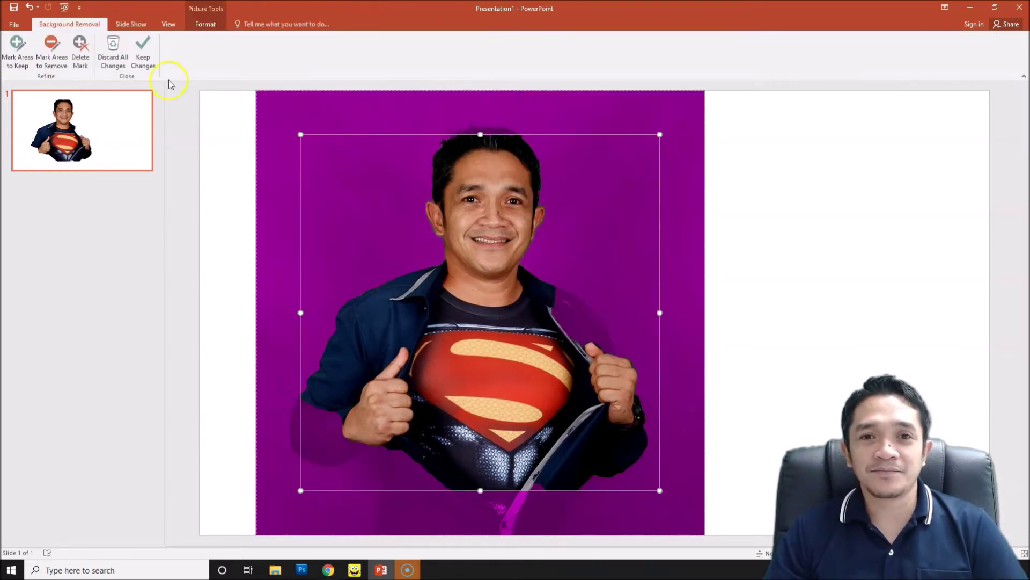
drag(301, 134, 255, 91)
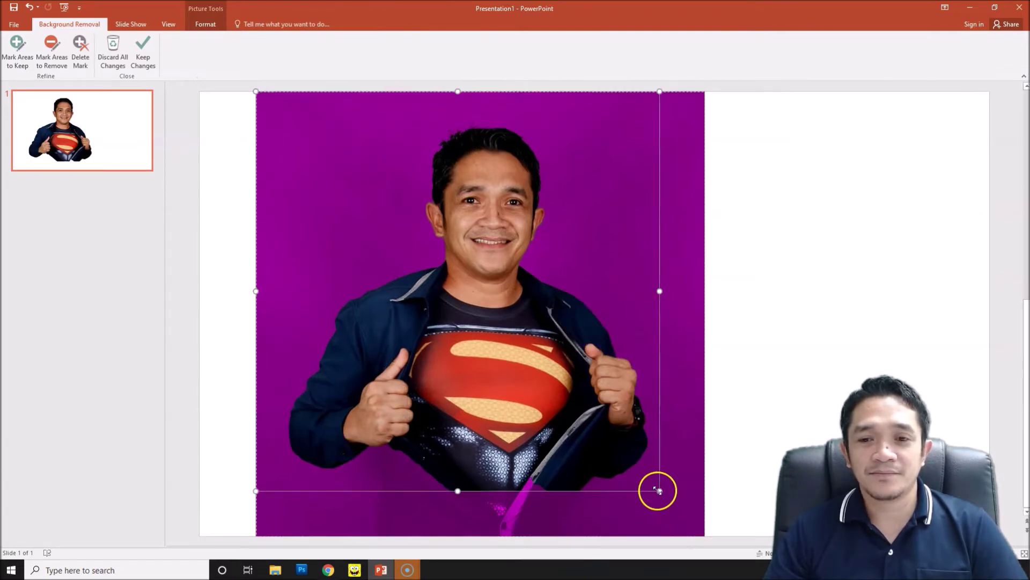
drag(660, 489, 735, 534)
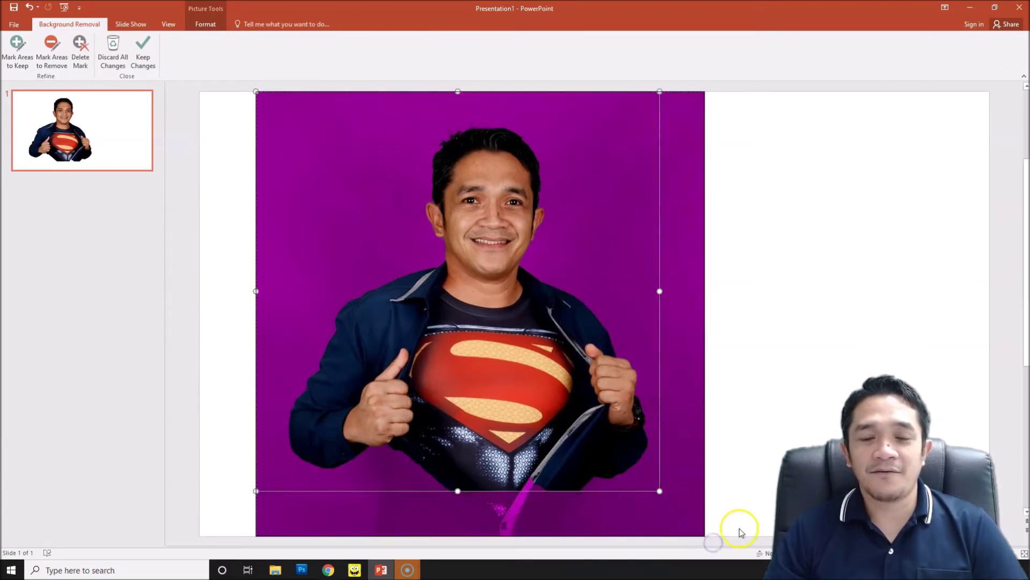
click(791, 249)
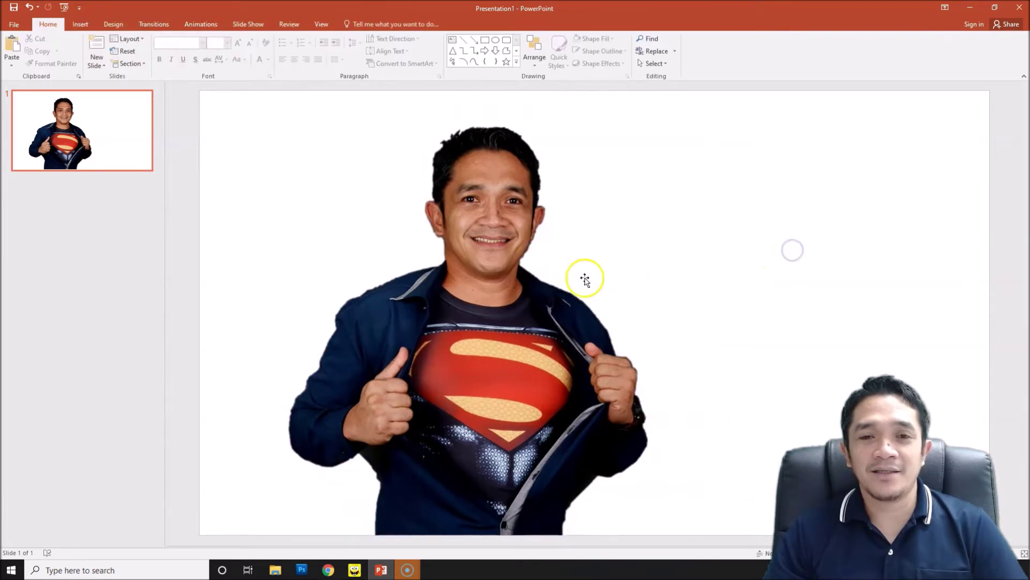
click(475, 294)
mouse_move(475, 294)
mouse_down()
mouse_move(427, 289)
mouse_move(478, 302)
mouse_up()
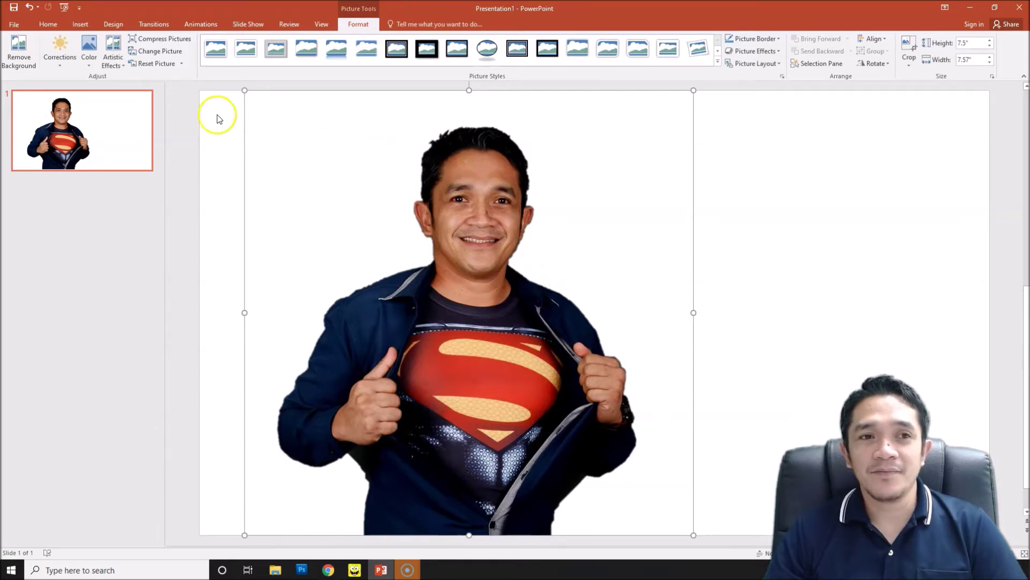
Shift the picture slightly left and apply the Cutout artistic effect
drag(414, 210, 391, 210)
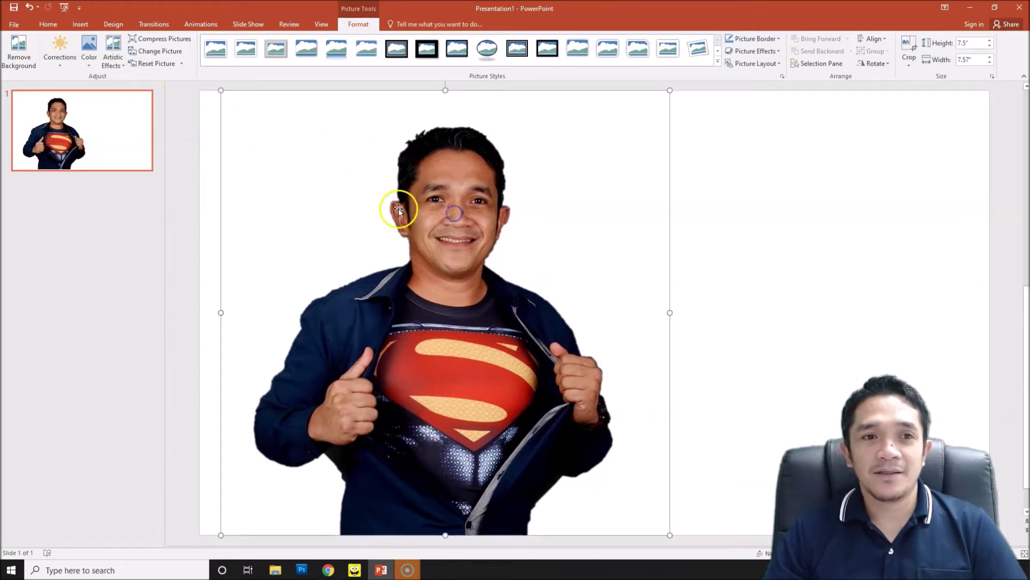
click(123, 64)
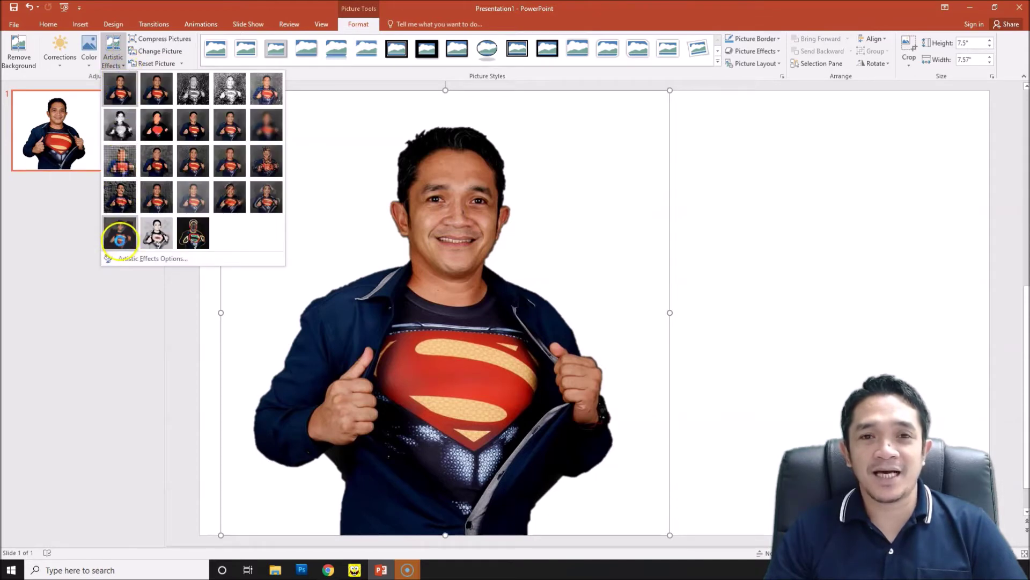
click(120, 238)
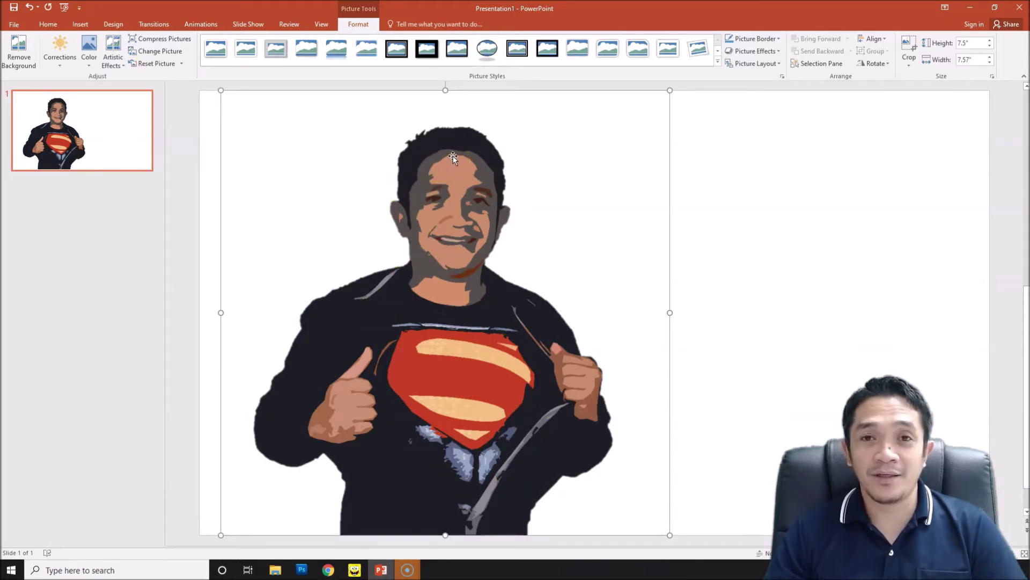
Bring up the detailed settings for the Cutout artistic effect
click(124, 65)
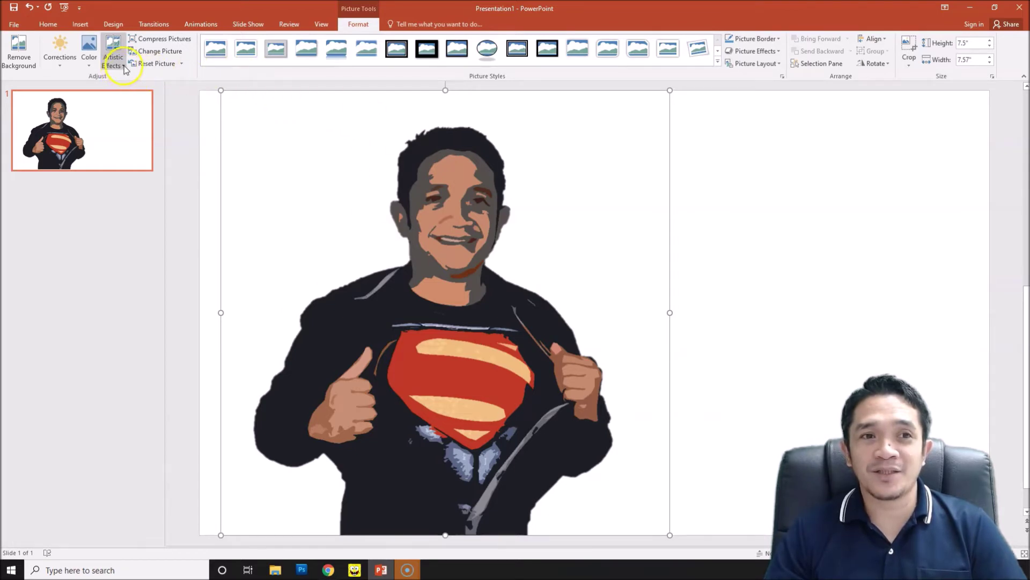
click(142, 259)
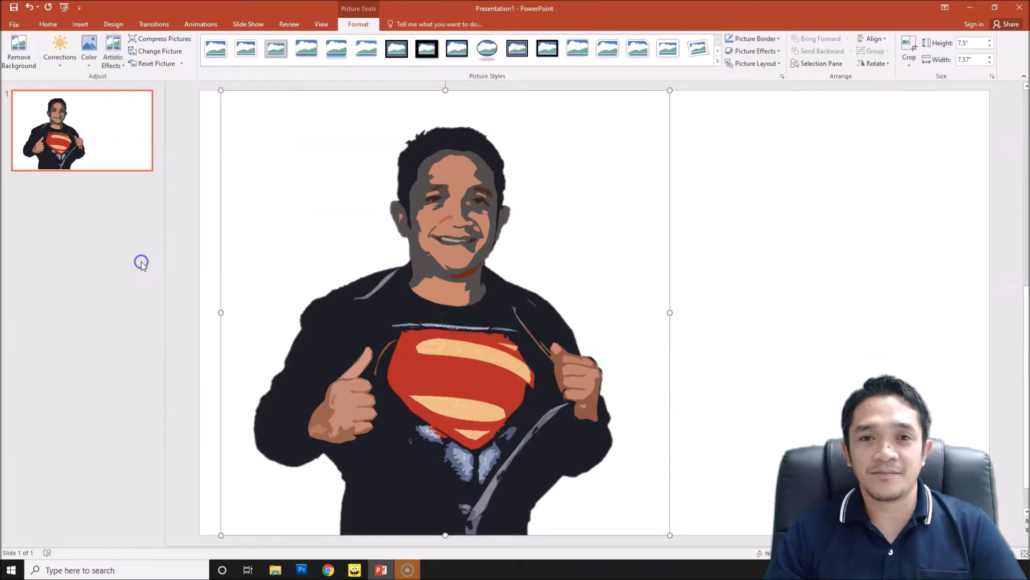
click(938, 218)
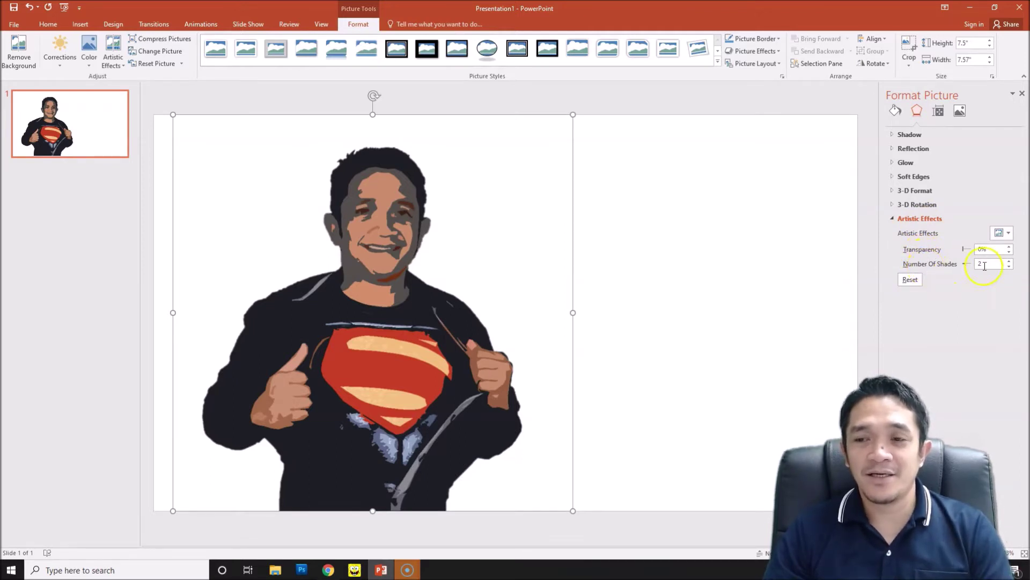
Set the Cutout effect to 40% transparency and 5 shades, then nudge the photo right
click(990, 251)
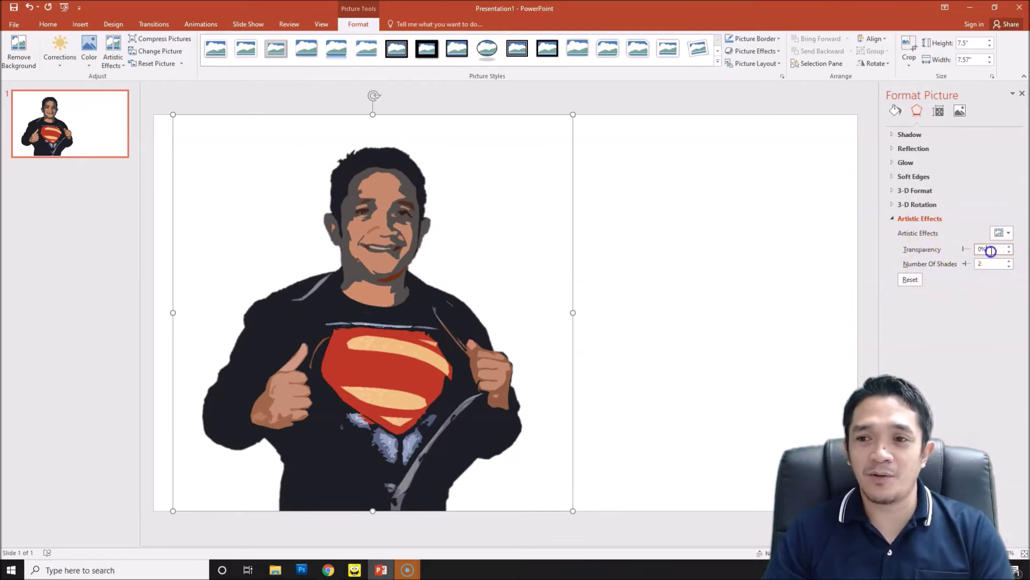
click(978, 250)
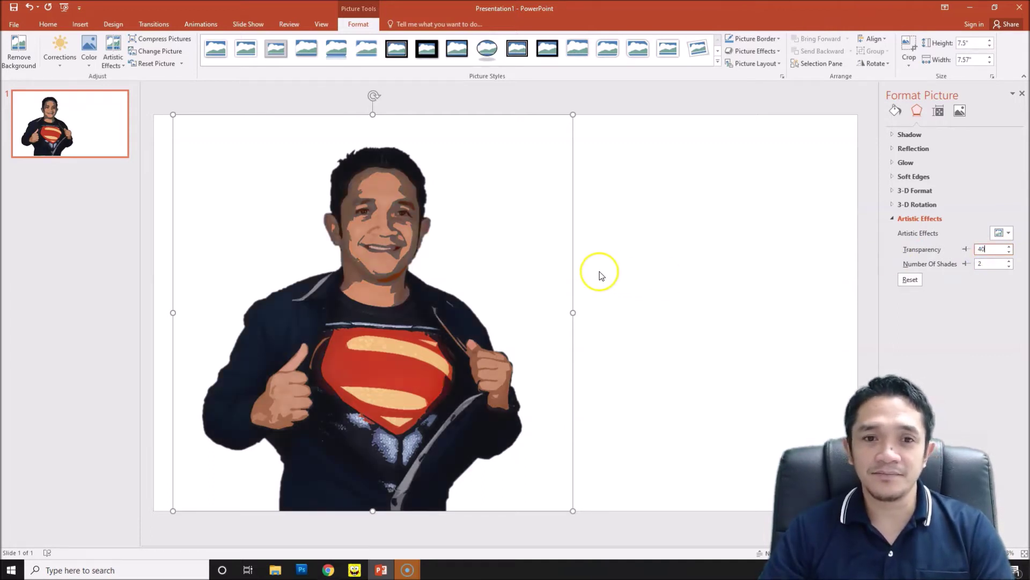
click(1010, 262)
click(1010, 262)
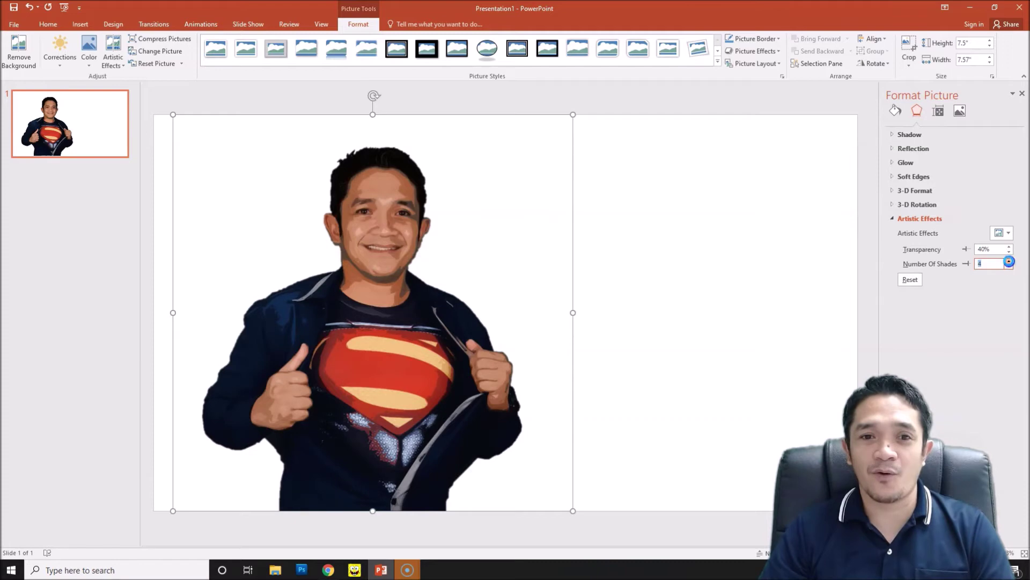
click(1009, 262)
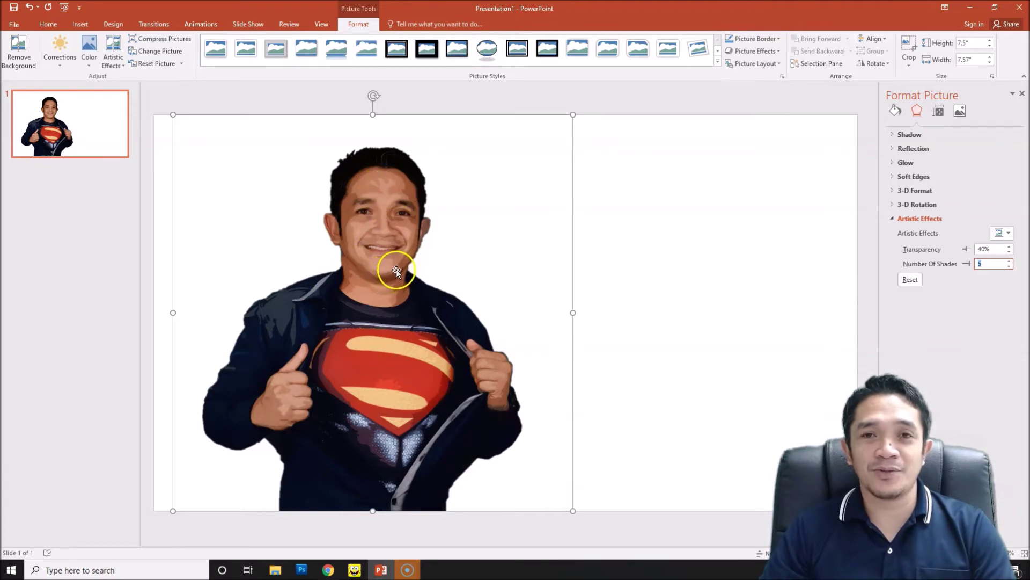
mouse_move(388, 230)
mouse_down()
mouse_move(501, 230)
mouse_move(407, 227)
mouse_move(395, 236)
mouse_up()
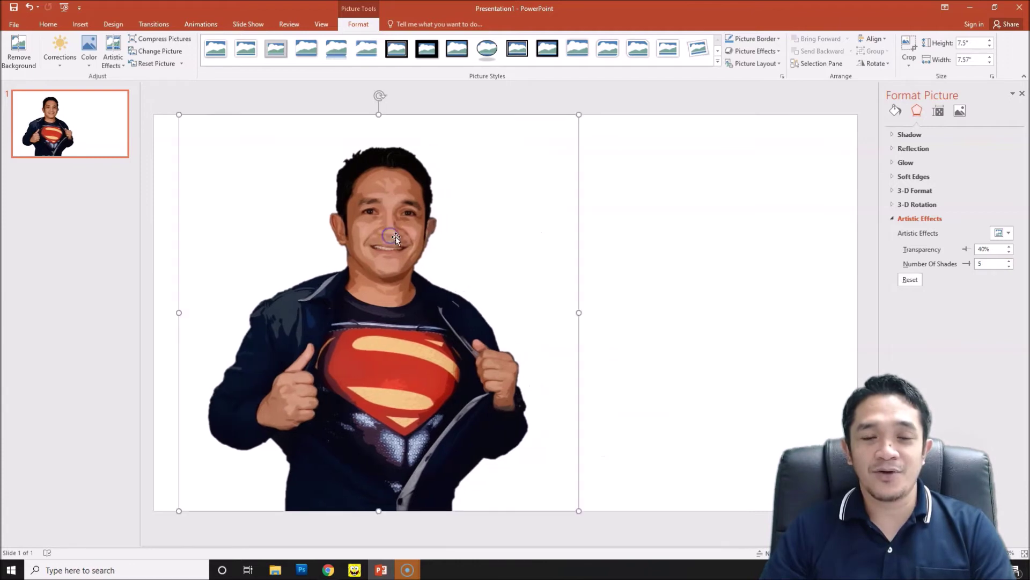
right_click(431, 229)
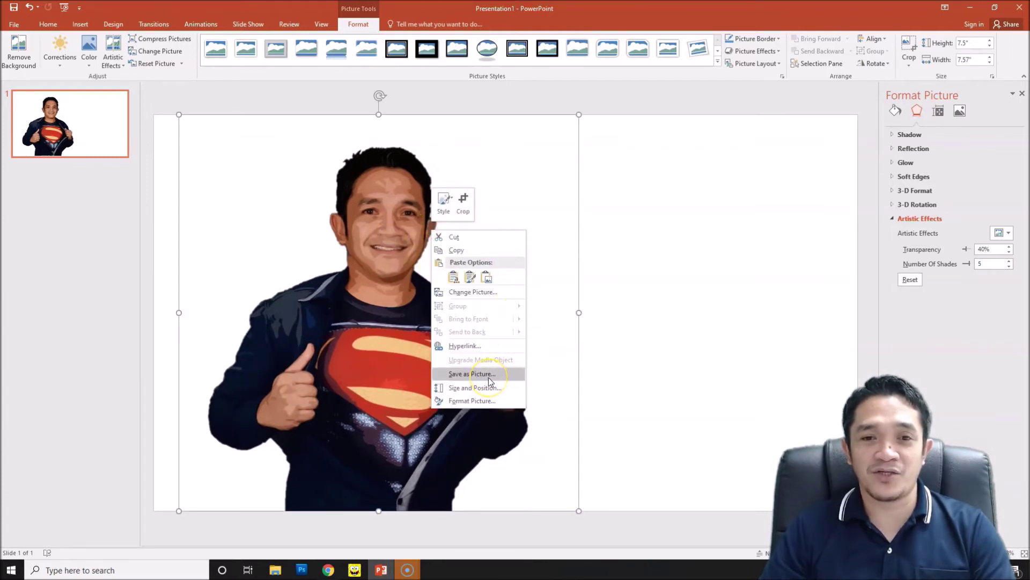
Dismiss the photo's shortcut menu and deselect it to show Format Background settings
click(719, 384)
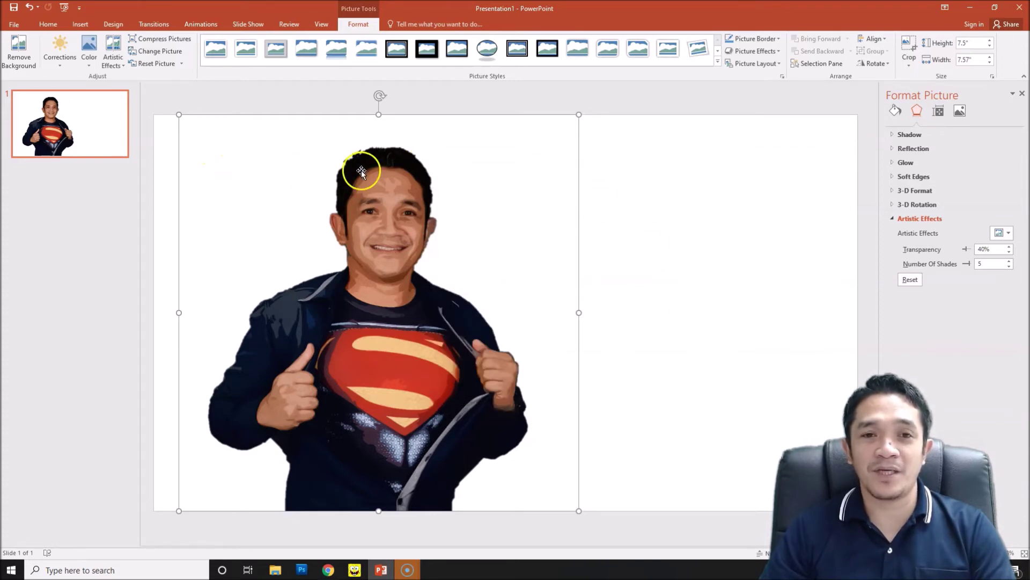
click(713, 198)
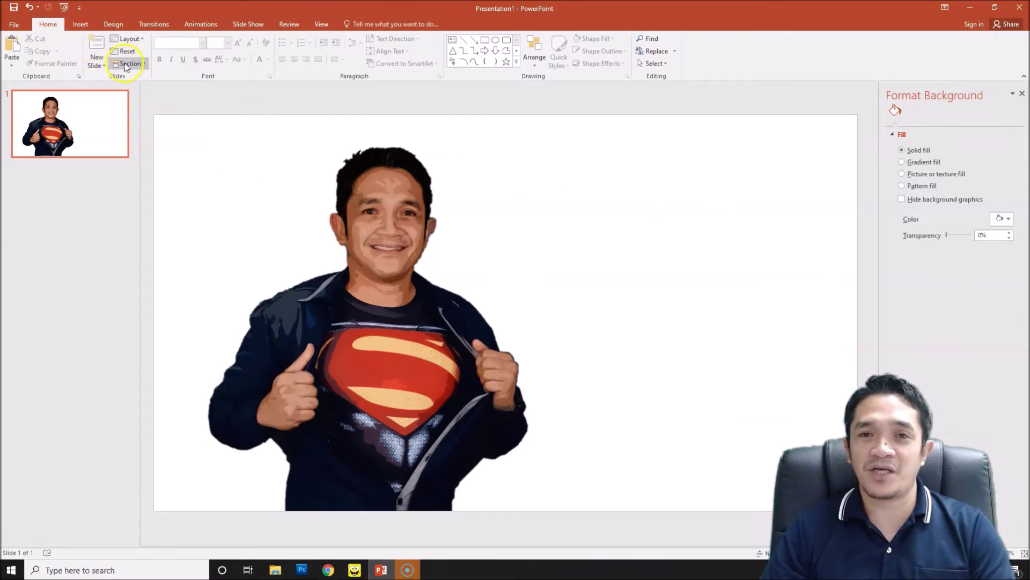
Search online pictures for 'comic blank' and insert the red starburst image
click(80, 24)
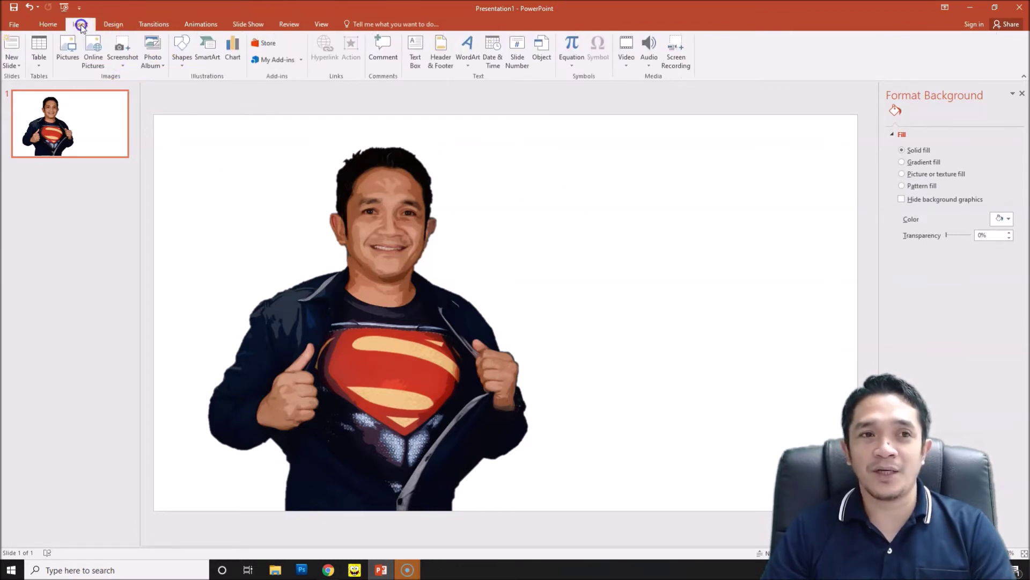
click(95, 67)
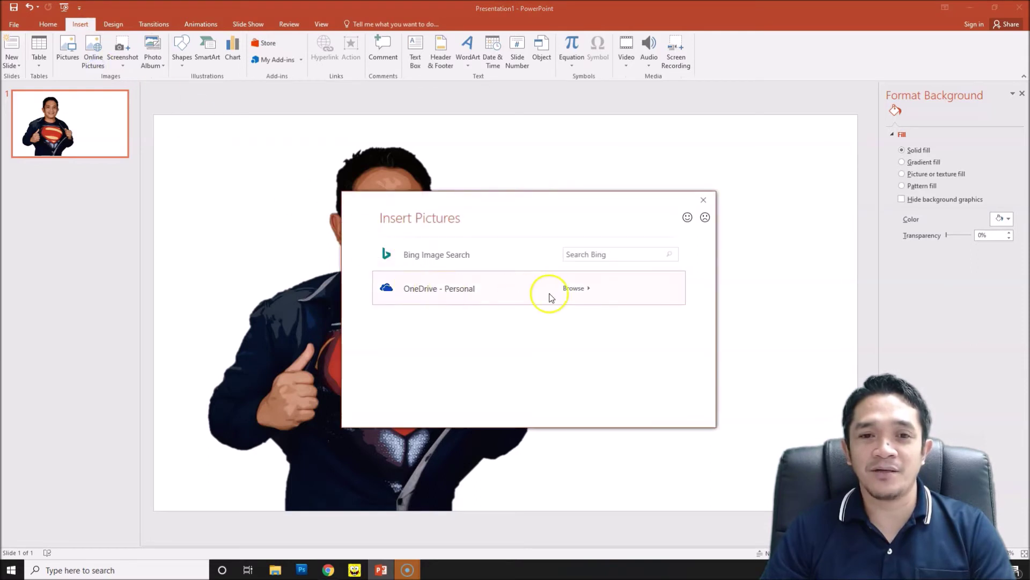
click(604, 256)
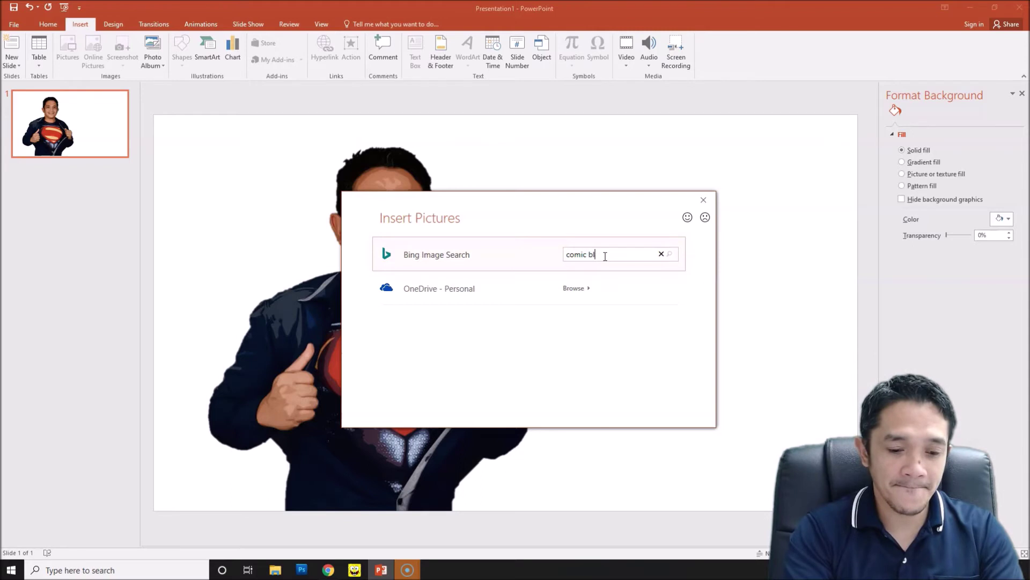
text(ank)
key(Return)
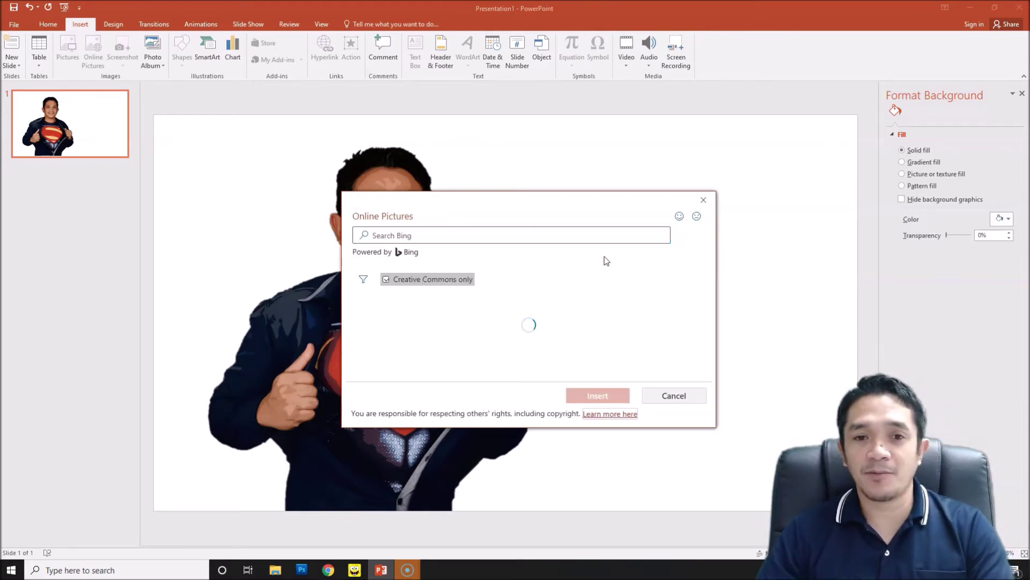
scroll(536, 311, down, 5)
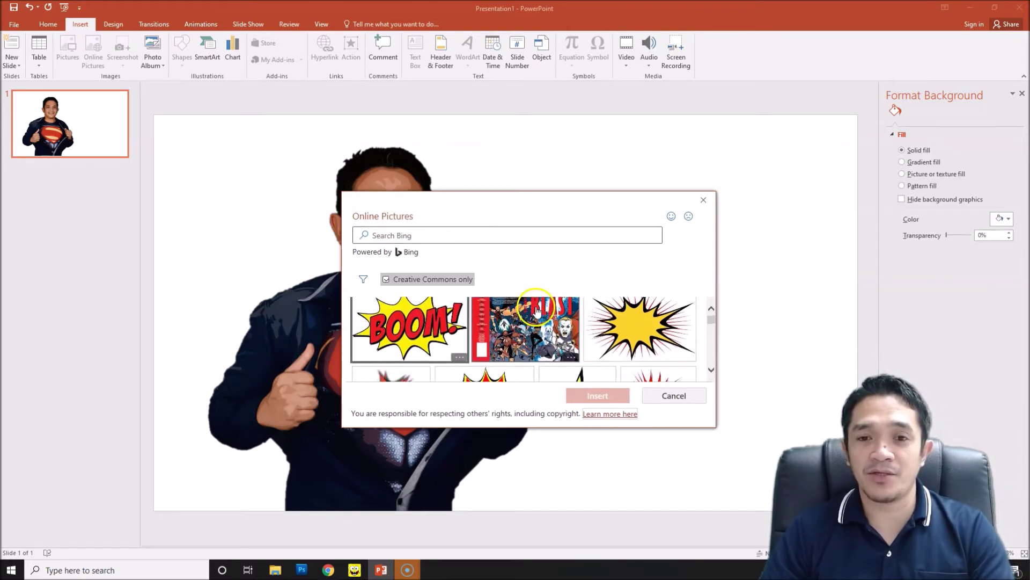
scroll(537, 317, down, 3)
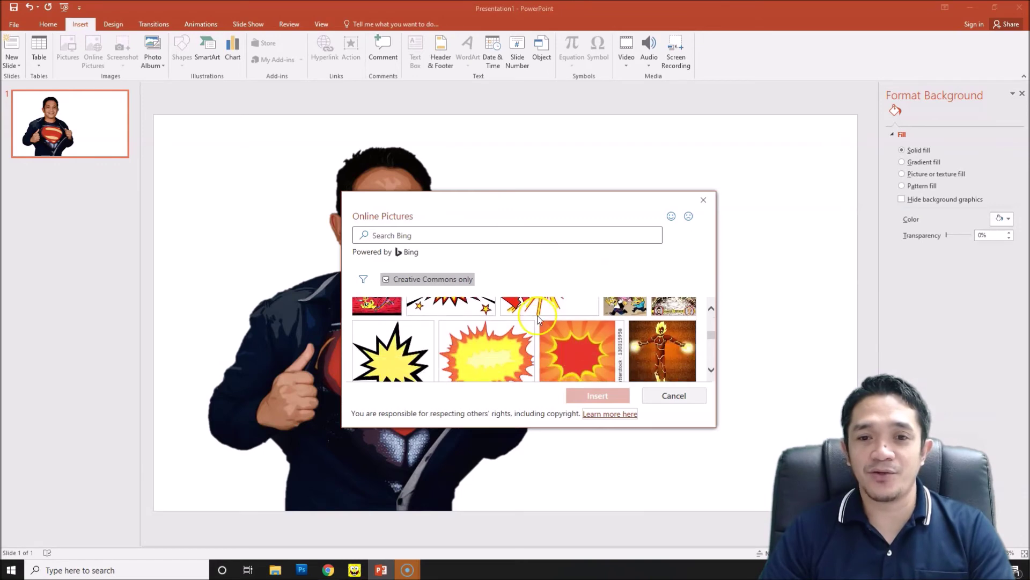
click(580, 346)
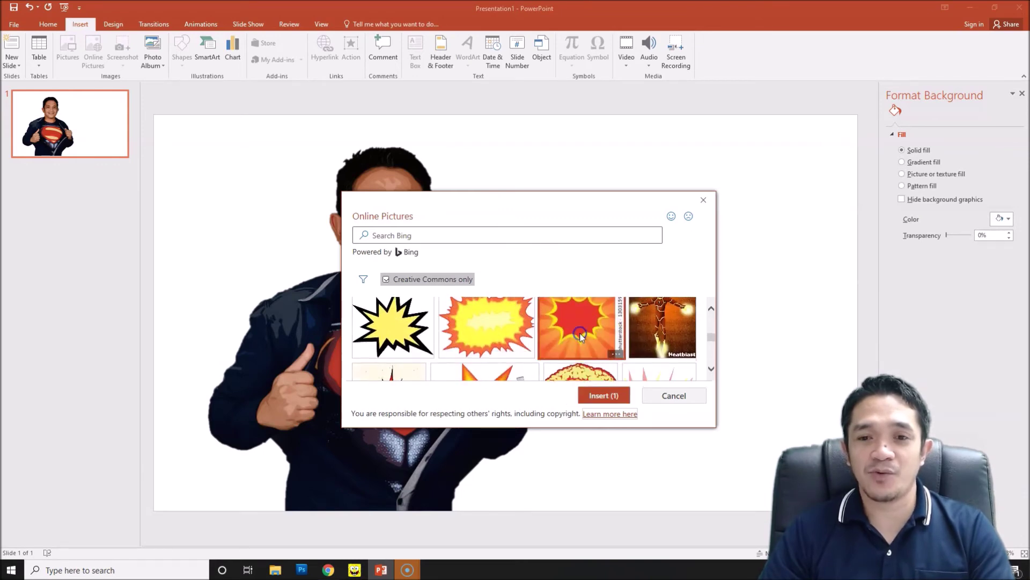
click(604, 396)
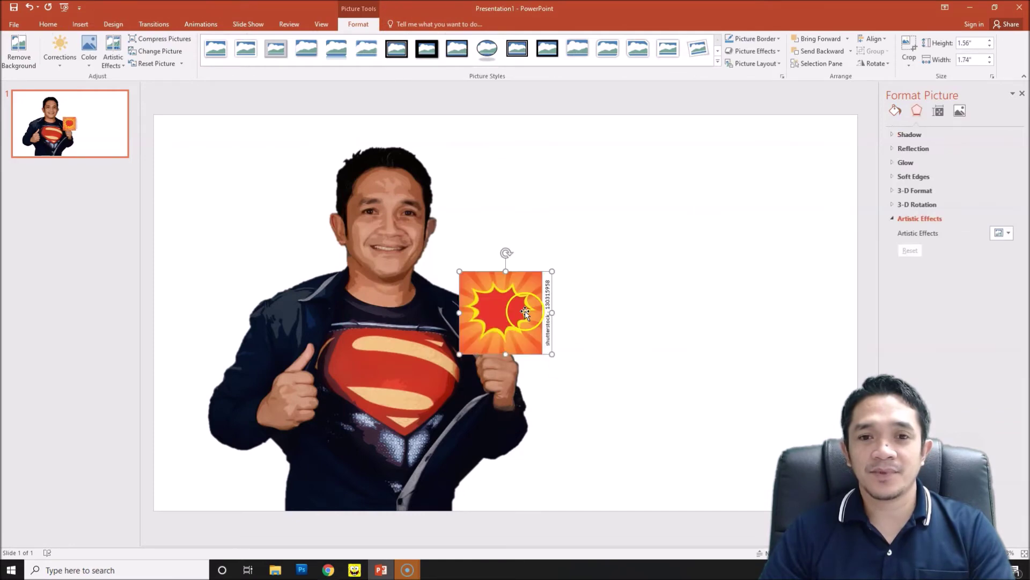
Crop the watermark strip off the starburst picture
drag(524, 312, 183, 164)
right_click(568, 310)
click(599, 274)
click(622, 342)
Stretch the starburst over the slide, send it to back, then delete it
click(534, 321)
drag(238, 197, 860, 311)
right_click(577, 280)
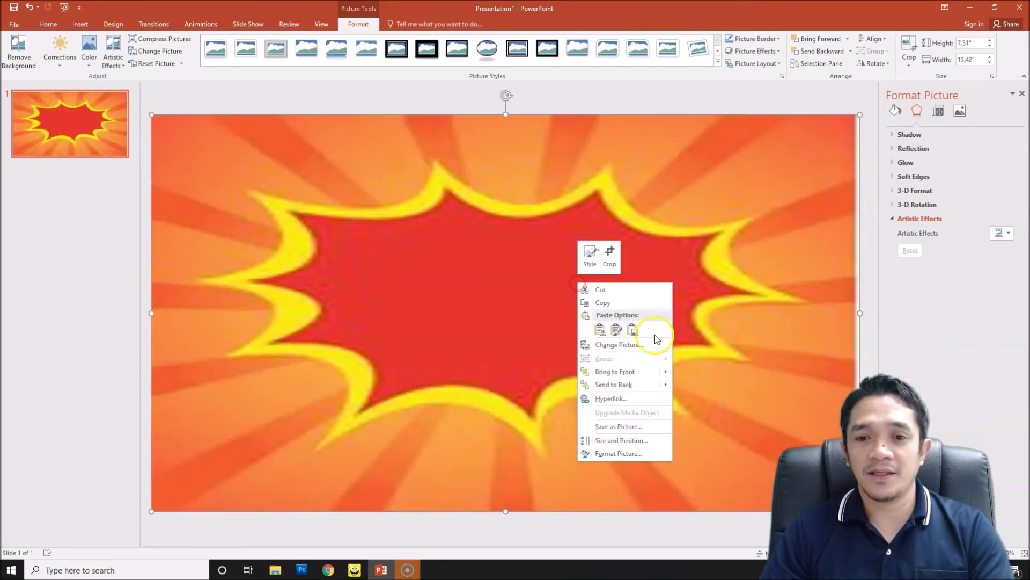
click(622, 384)
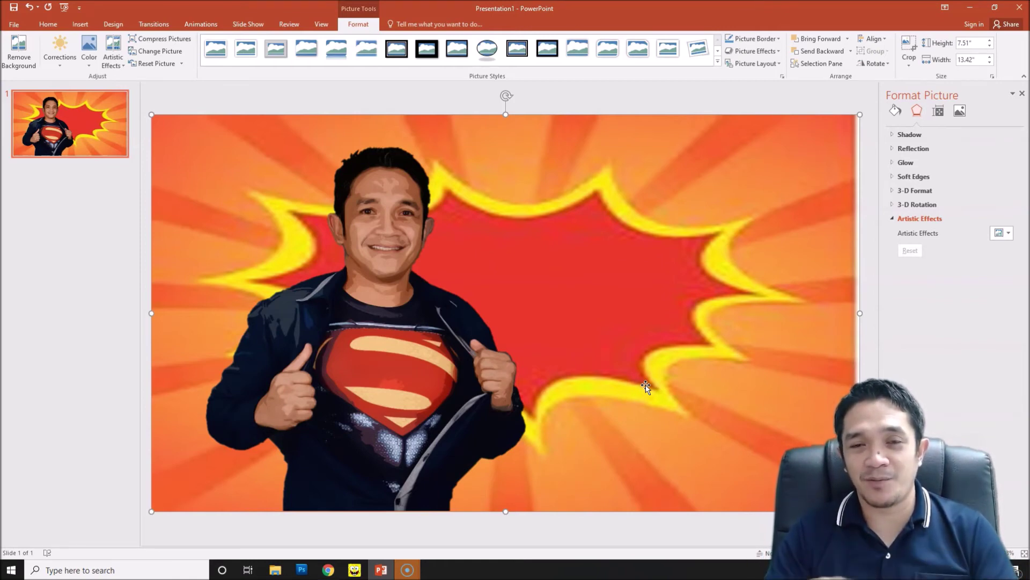
key(Delete)
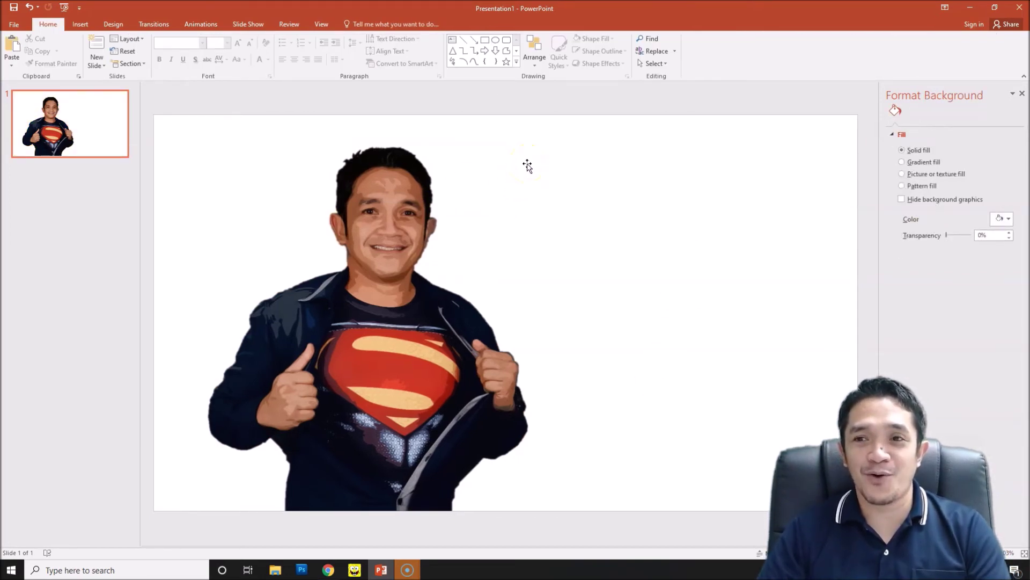
Switch the slide background to a radial gradient fill
click(923, 162)
click(1008, 220)
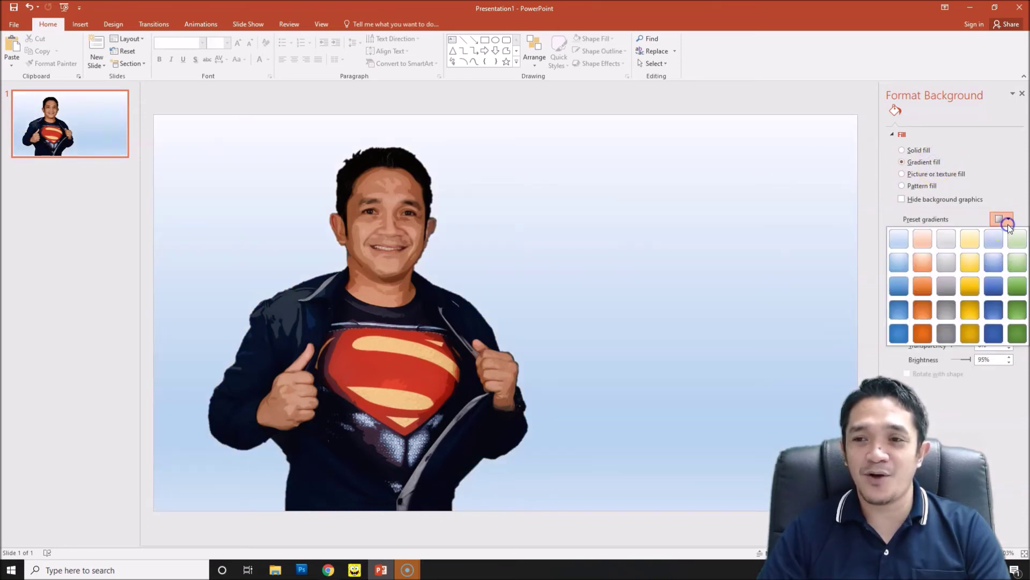
click(1008, 224)
click(1009, 237)
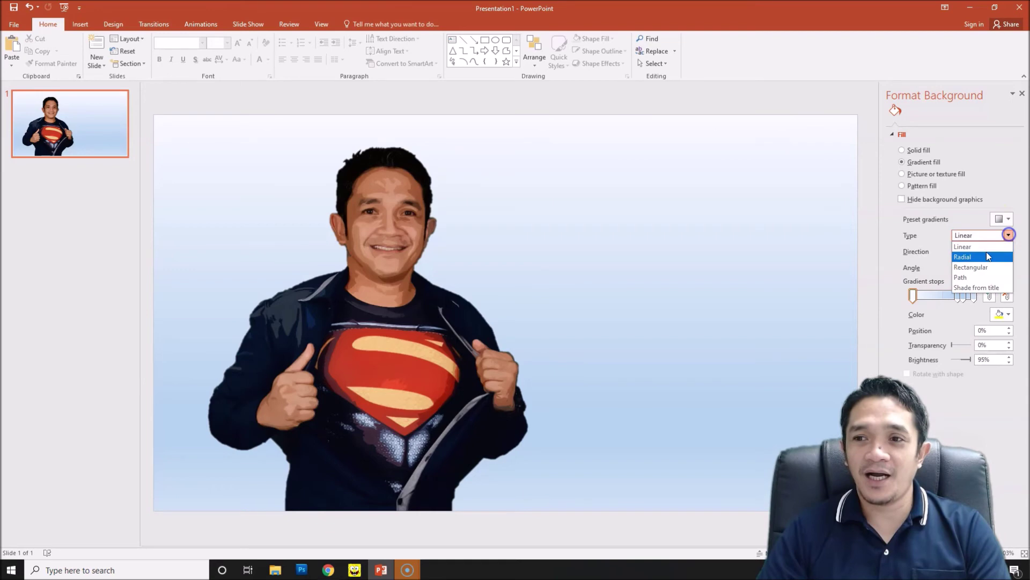
click(1010, 255)
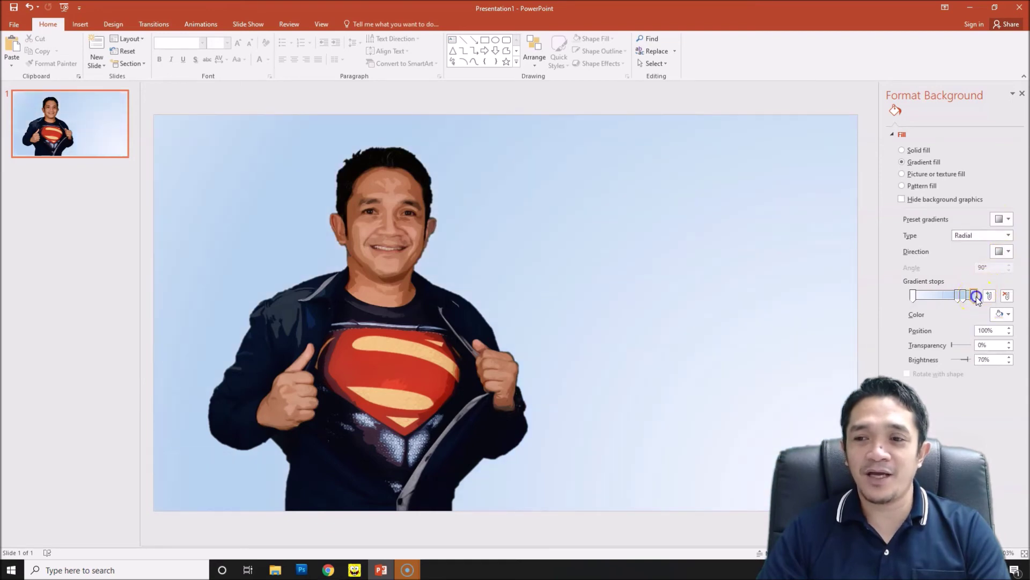
Set gradient stops to black and light grey at 59%, radiating from the centre
click(1008, 315)
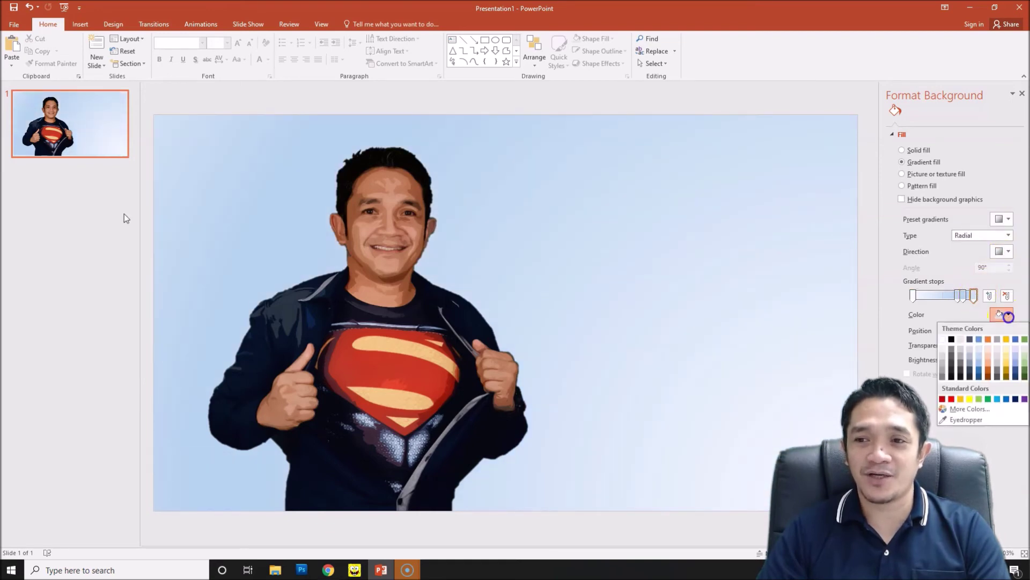
click(952, 339)
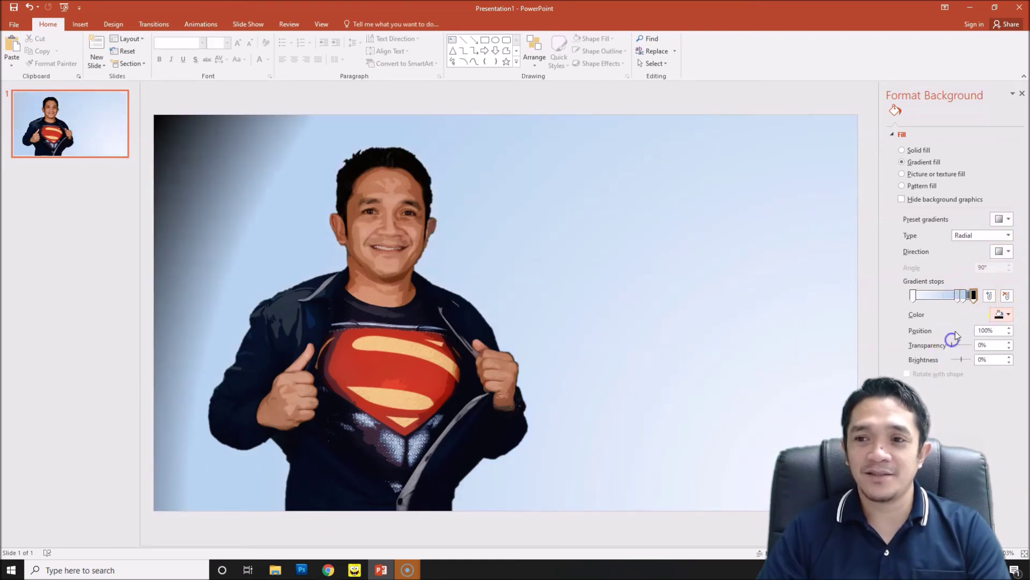
click(964, 297)
click(1008, 315)
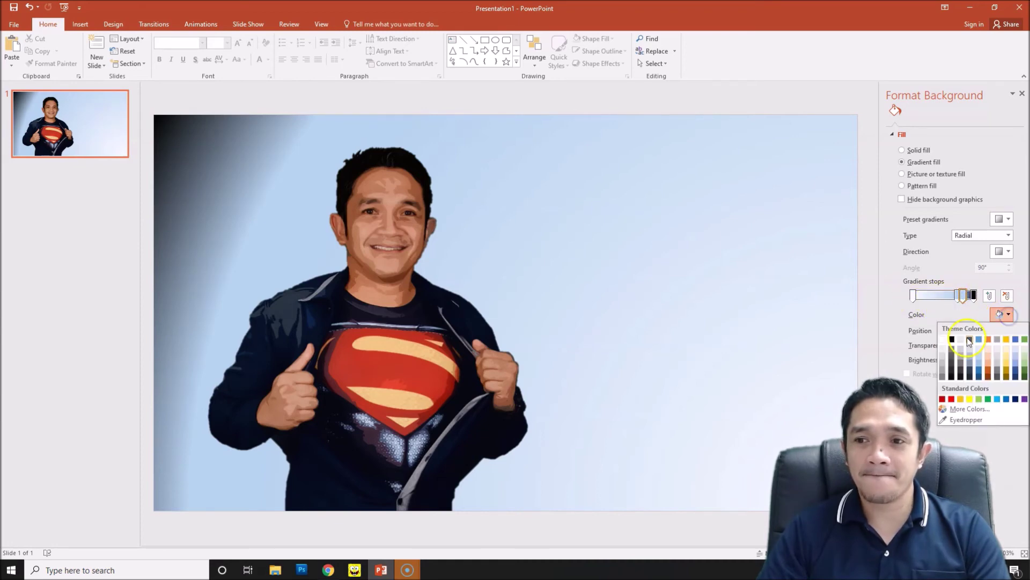
click(960, 356)
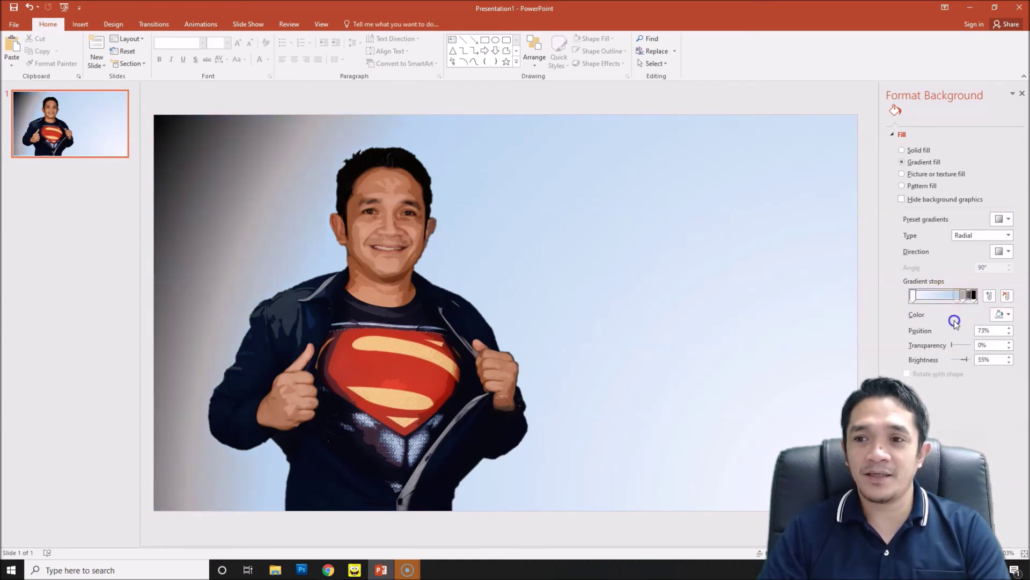
drag(961, 301, 947, 298)
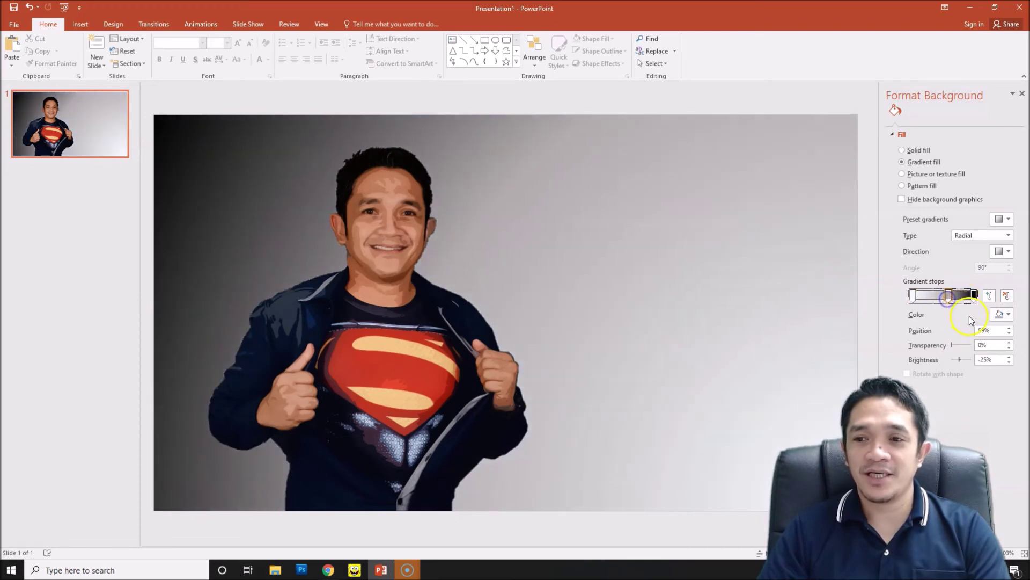
click(1008, 251)
click(970, 271)
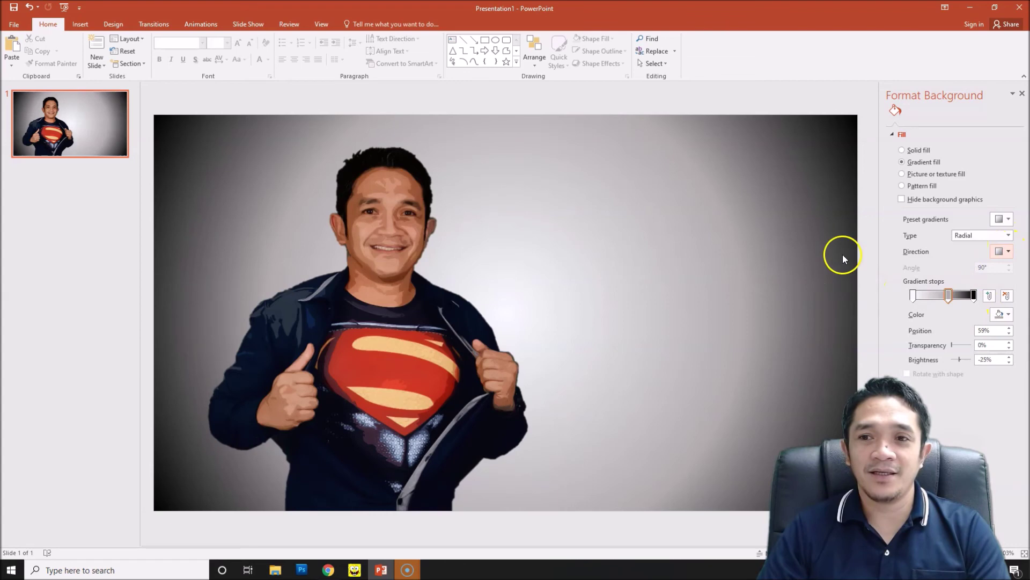